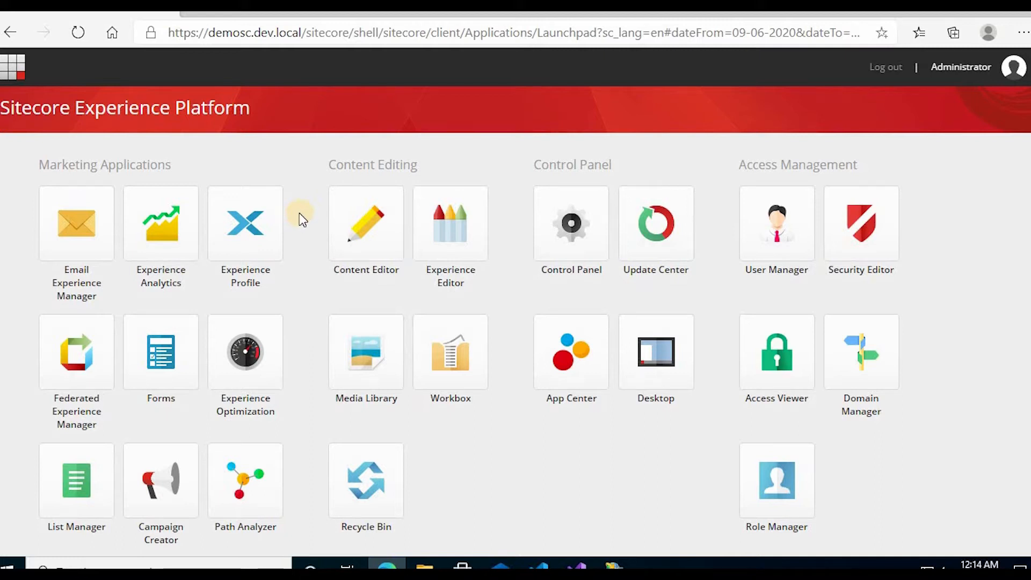
Open the Content Editor and display the User Defined folder under Templates in the content tree.
click(374, 217)
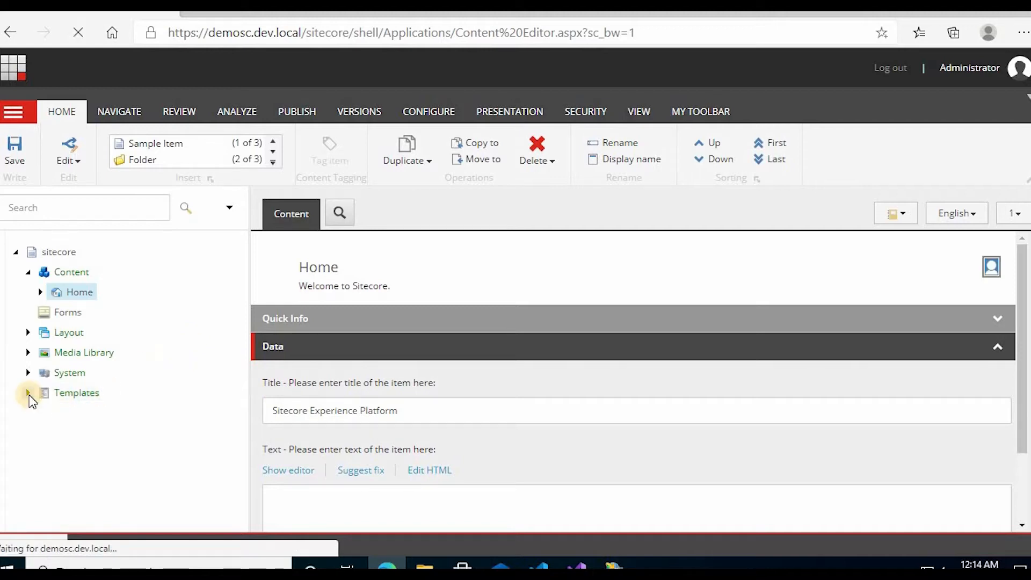
click(28, 393)
scroll(128, 375, down, 2)
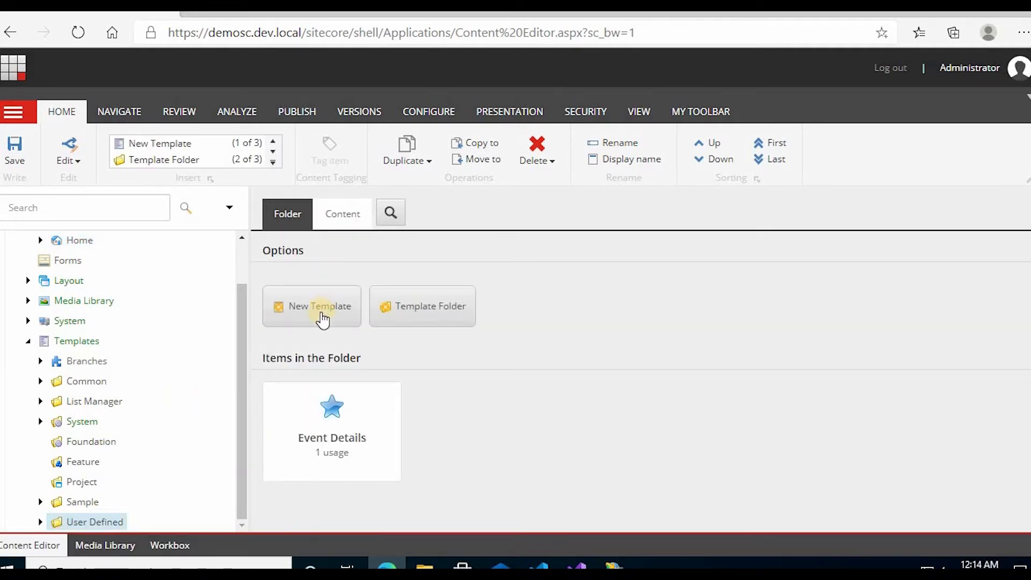
Create a new template named "_Base Content Body" in the User Defined folder, based on the Standard template.
click(323, 319)
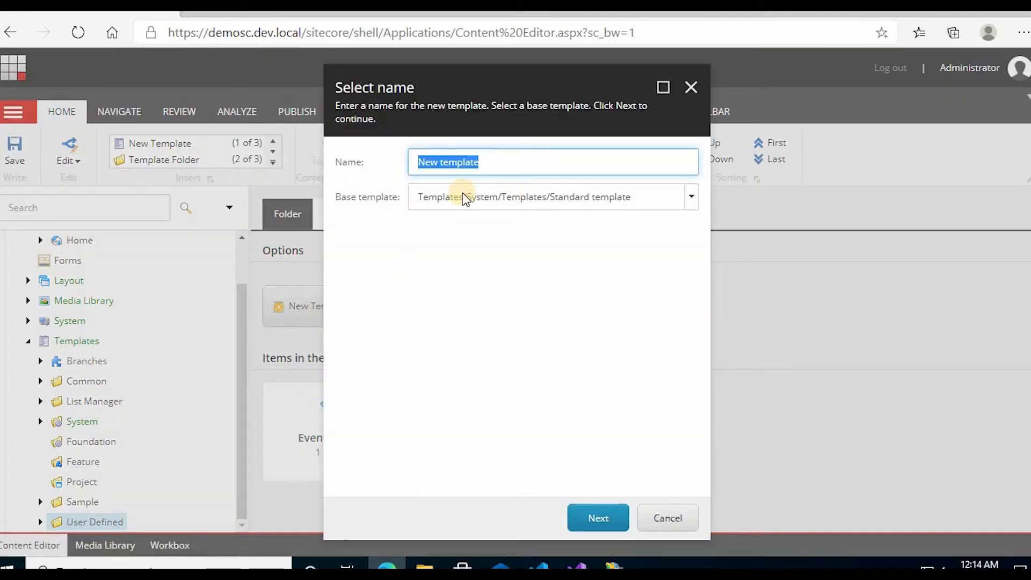
text(_Base Content)
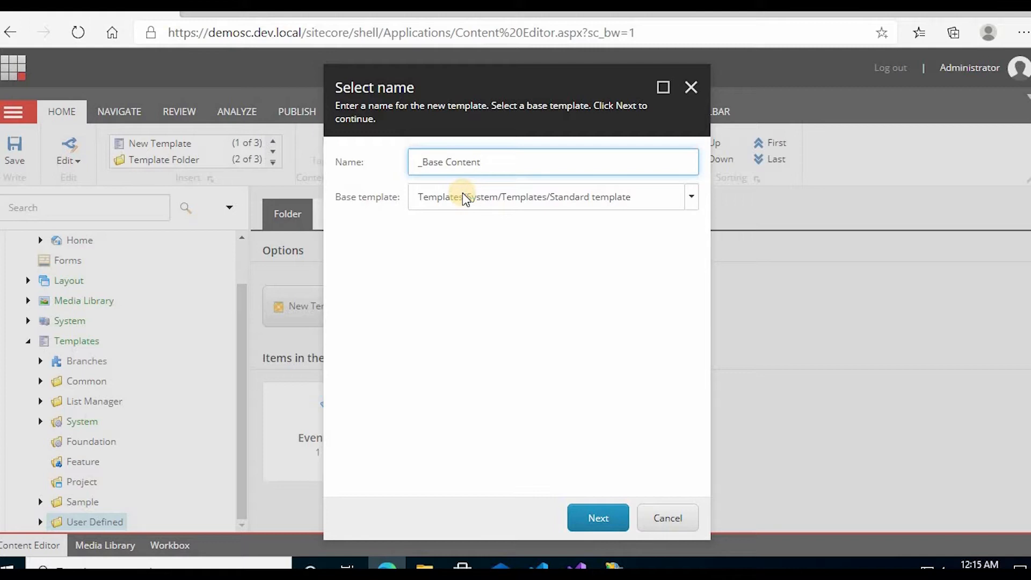
text(dy)
click(601, 527)
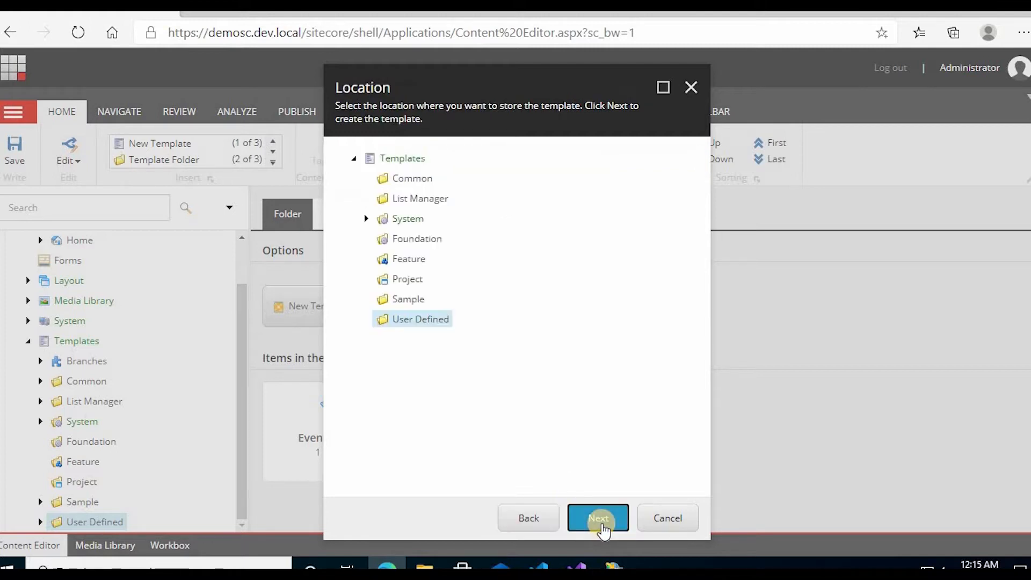
click(602, 529)
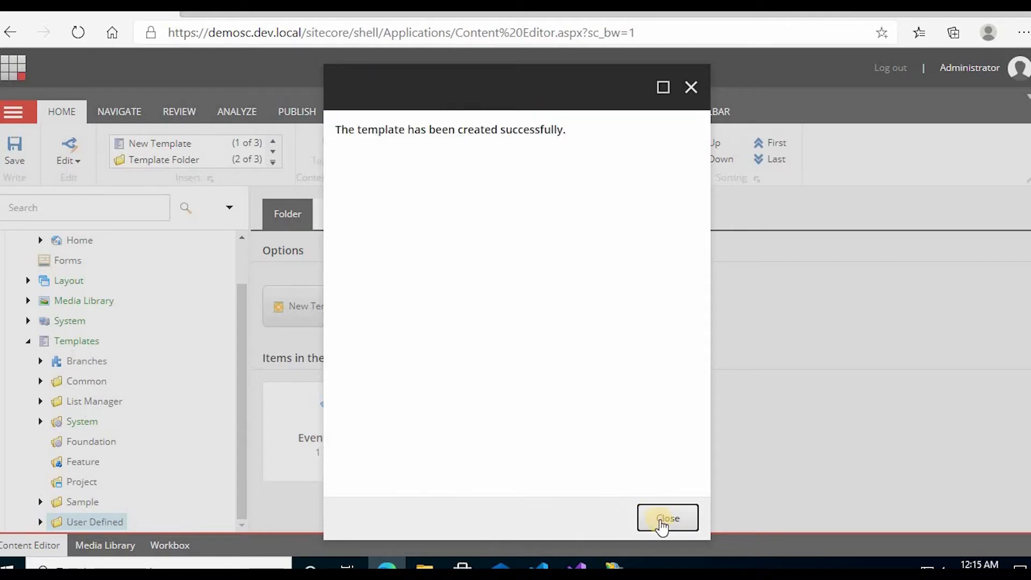
click(665, 521)
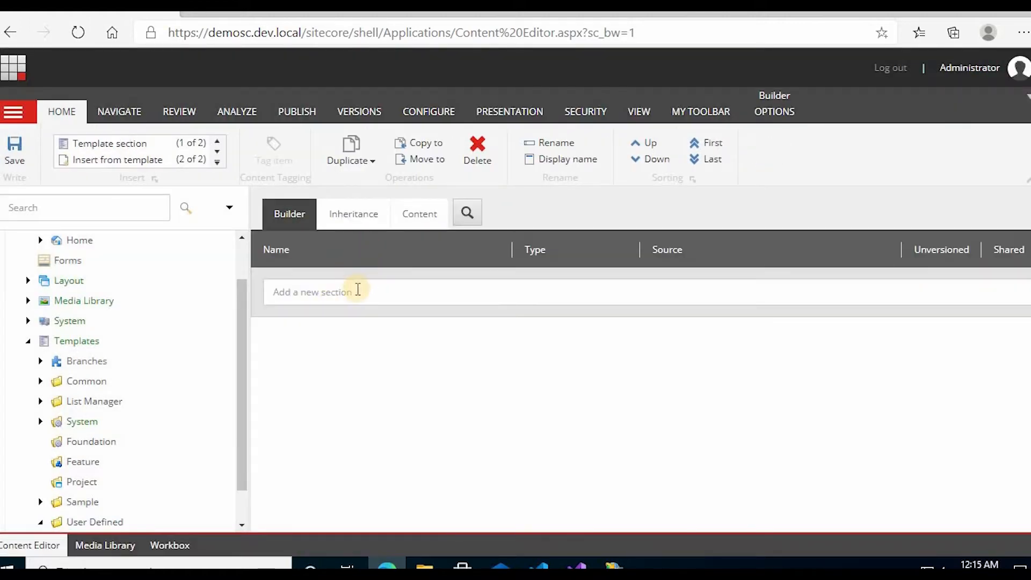
Add a Content section with a Multi-Line Text field named ContentBody to the new template and save it.
click(365, 293)
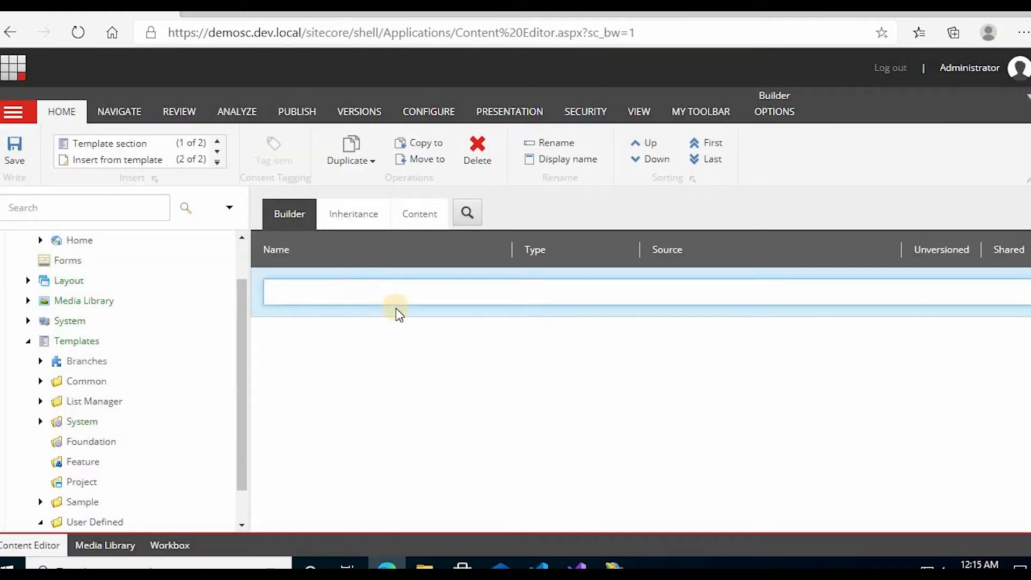
text(Content)
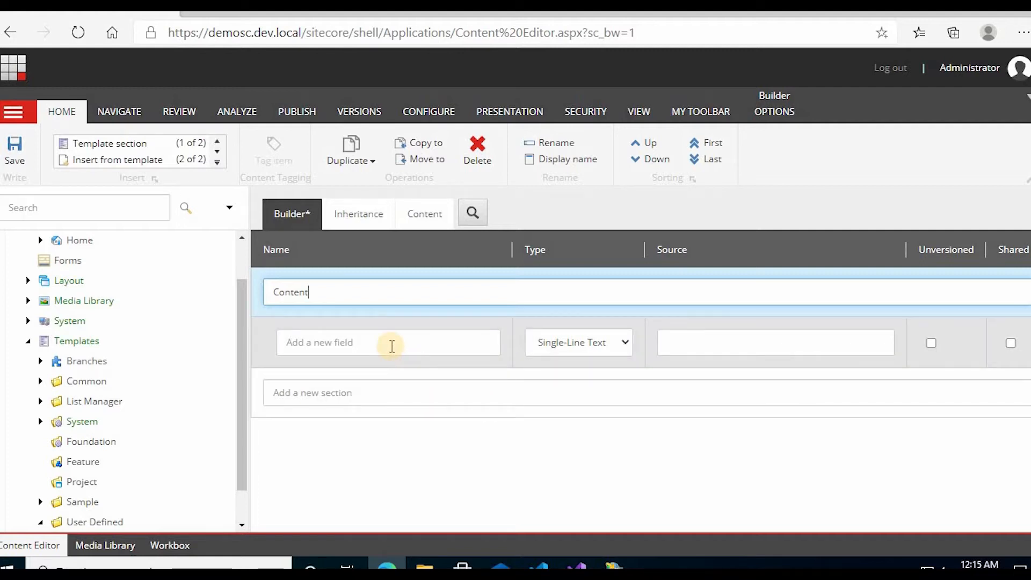
click(397, 348)
text(ContentBody)
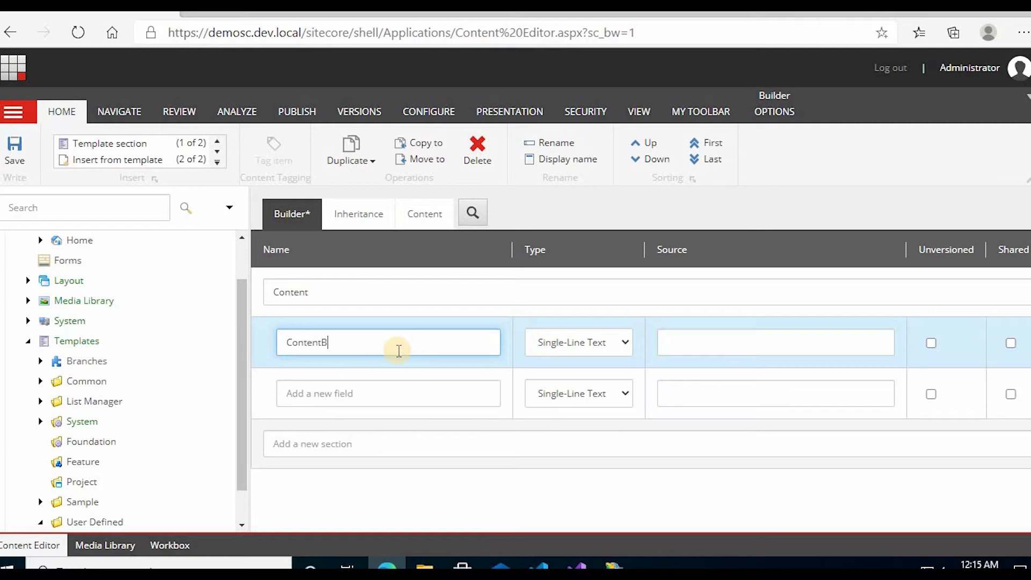
click(563, 340)
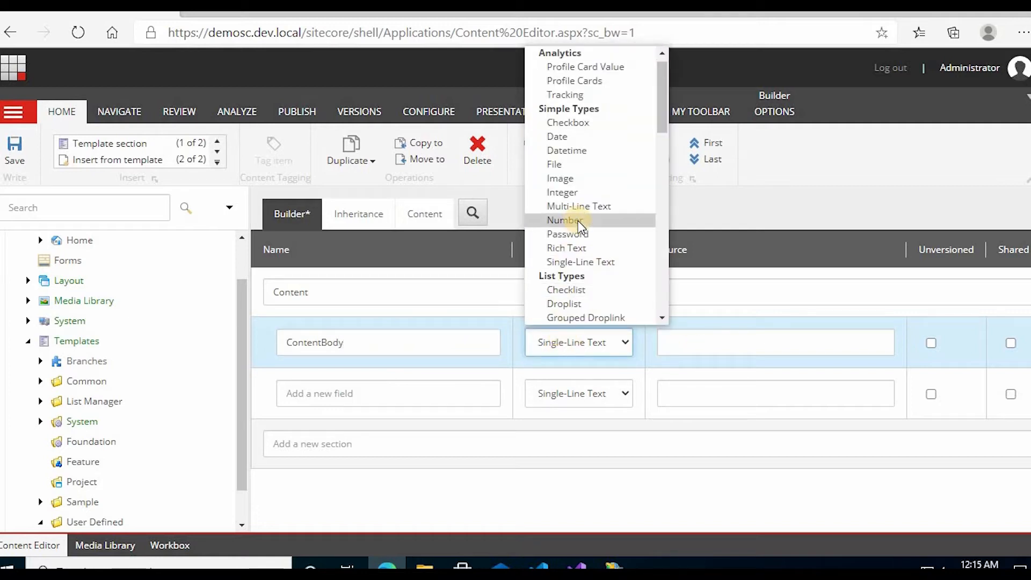
click(591, 209)
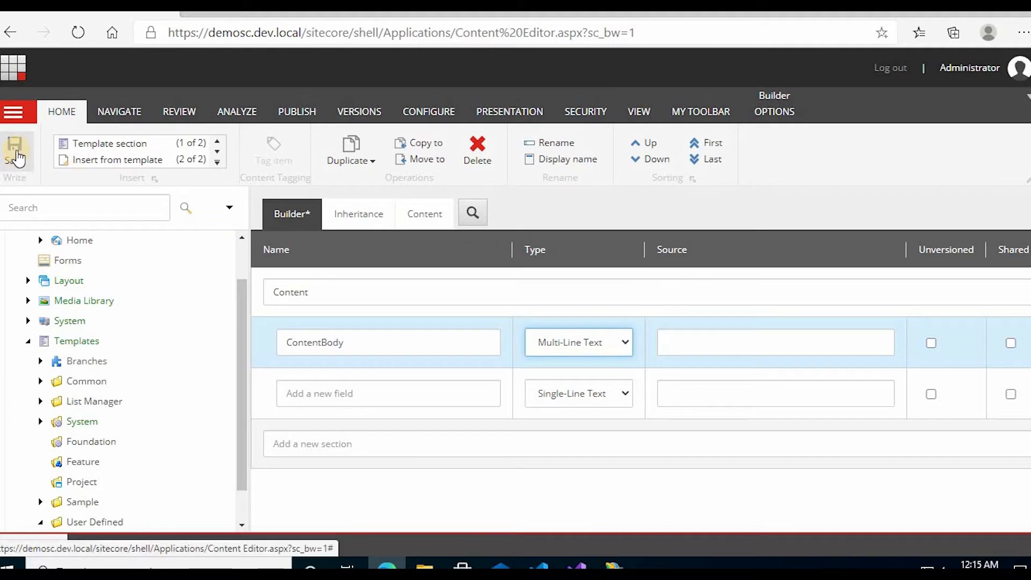
click(16, 159)
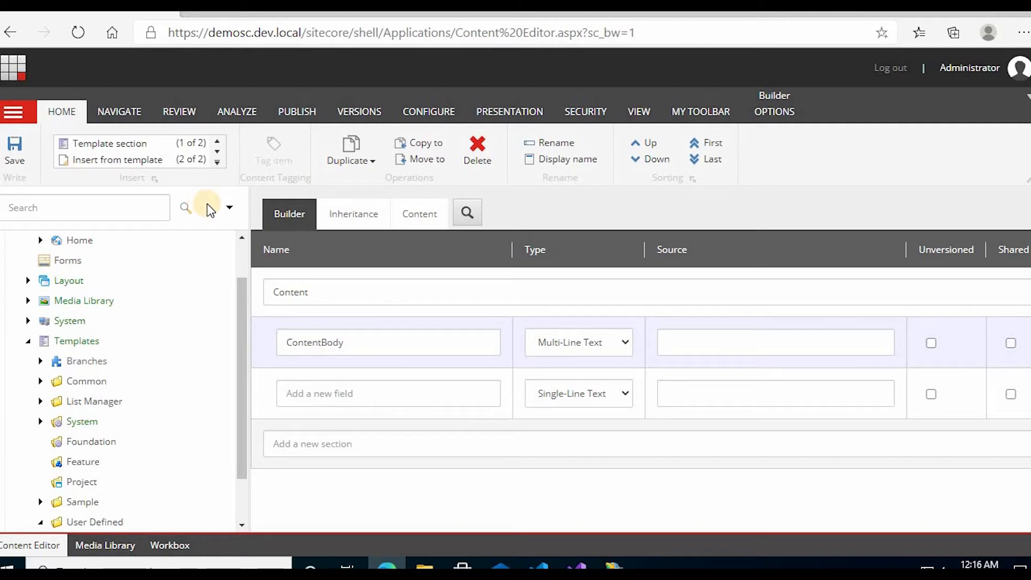
Add _Base Content Body to the base templates of the Event Details template, alongside the Standard template.
click(29, 343)
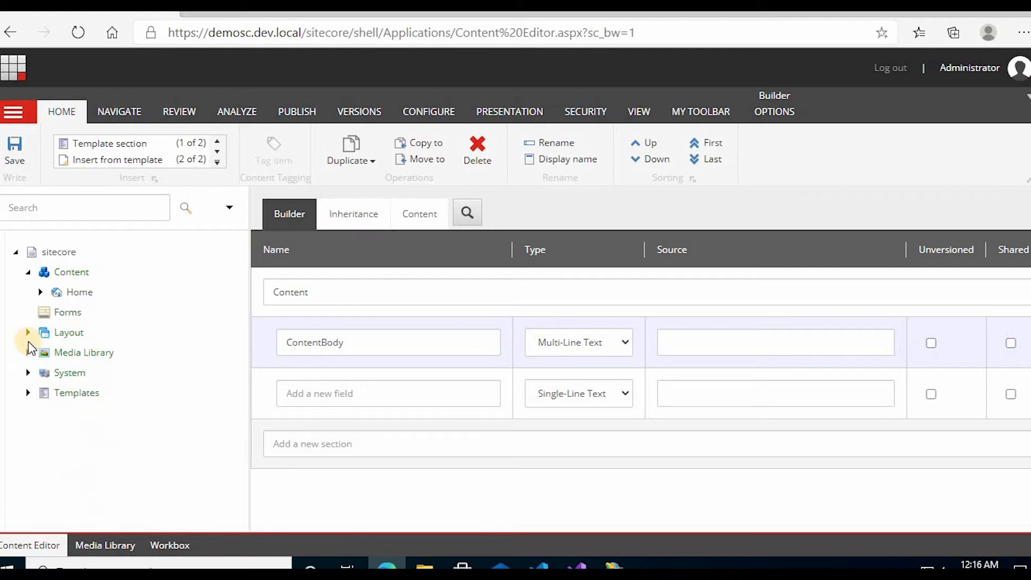
click(43, 293)
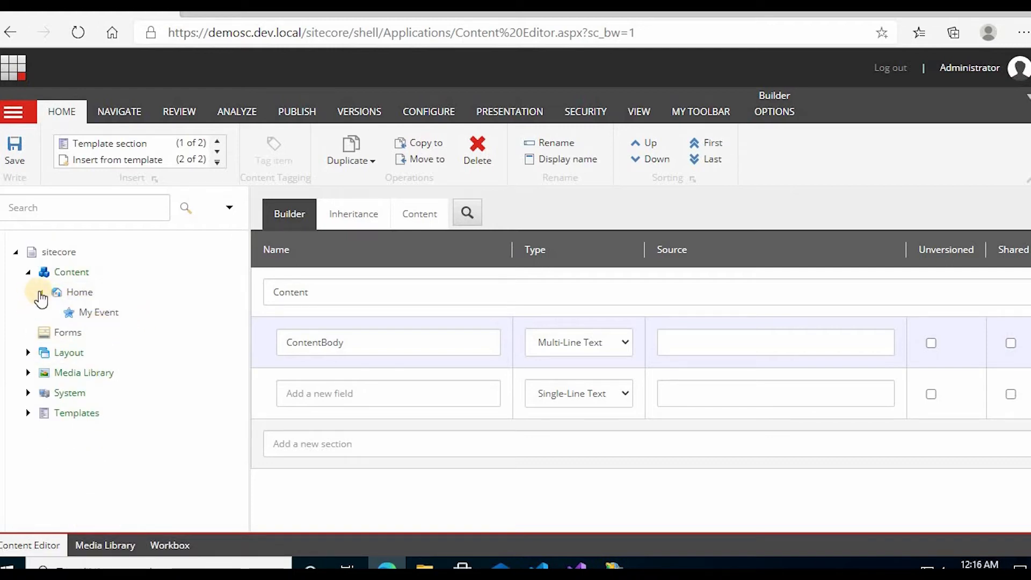
click(32, 410)
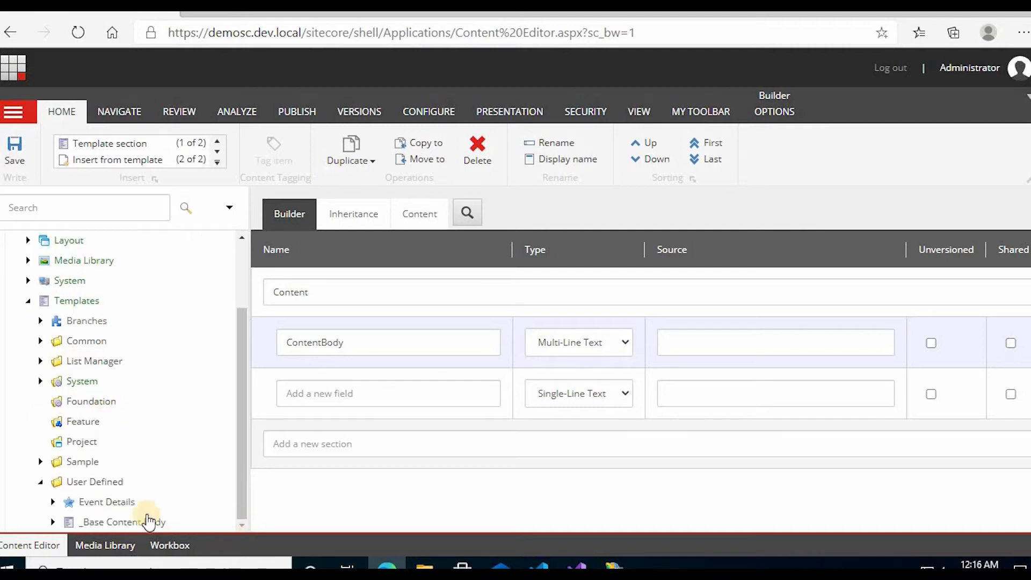
click(88, 507)
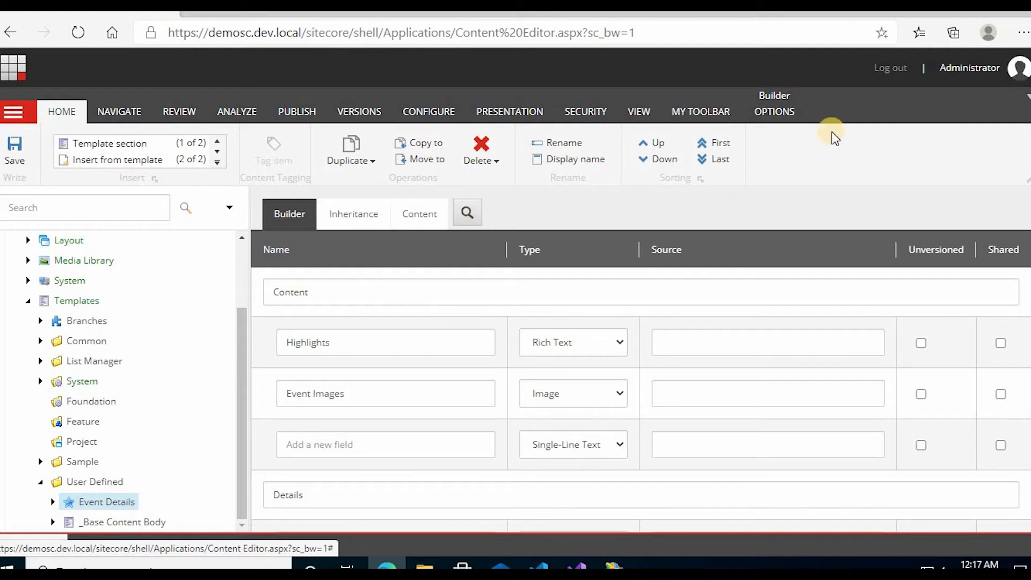
click(771, 111)
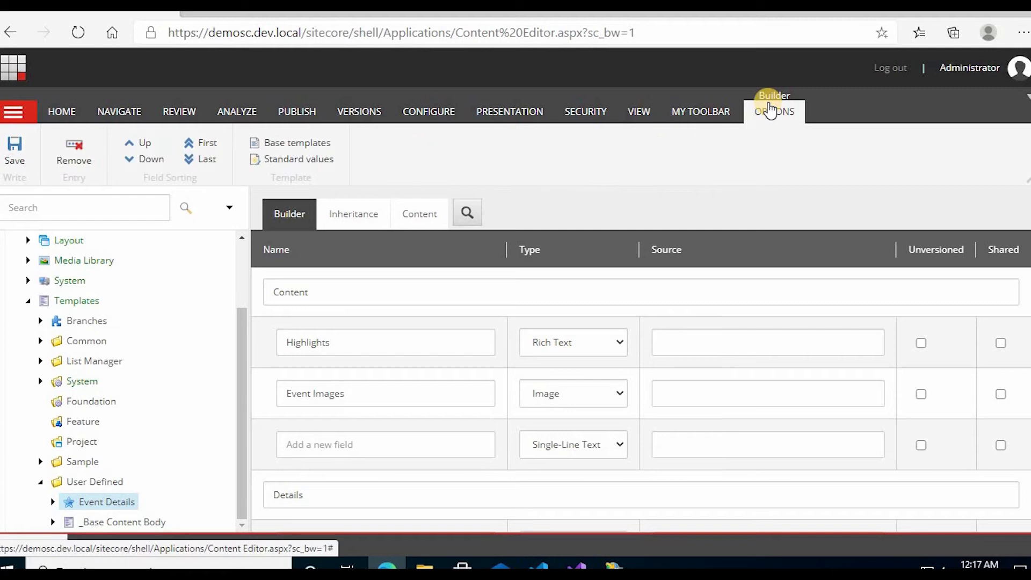
click(285, 143)
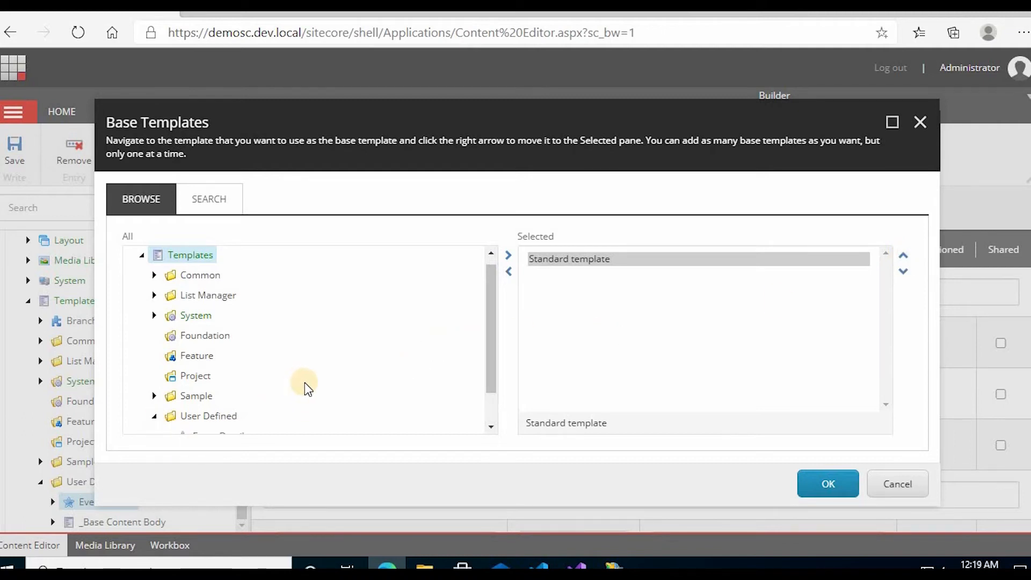
scroll(306, 383, down, 1)
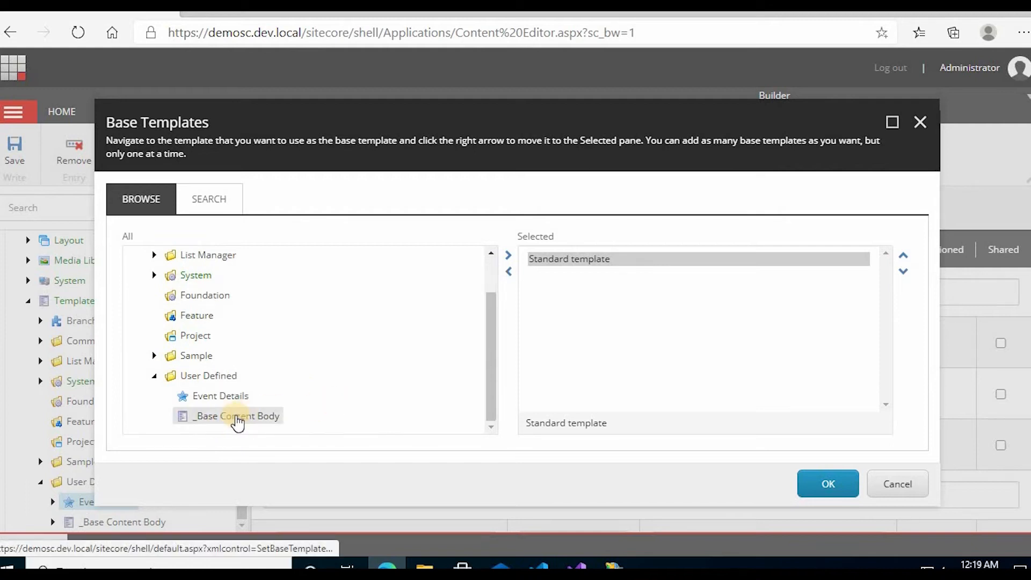
double_click(237, 422)
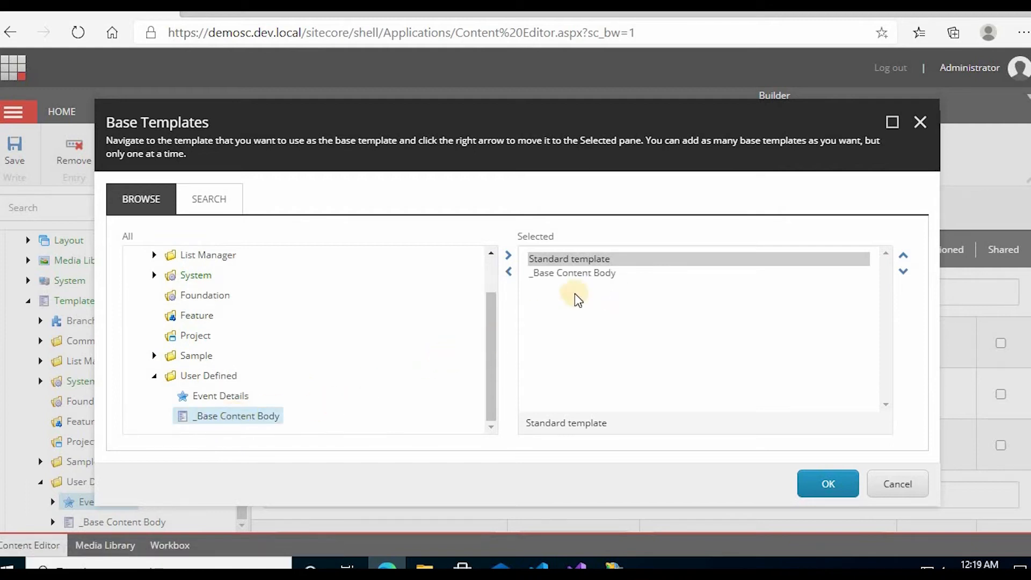
click(573, 275)
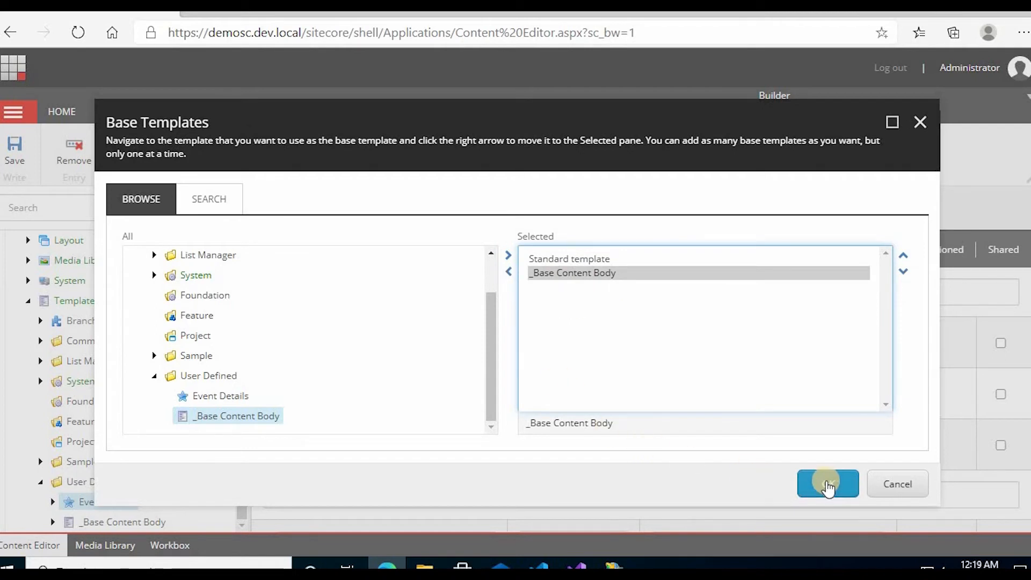
click(828, 485)
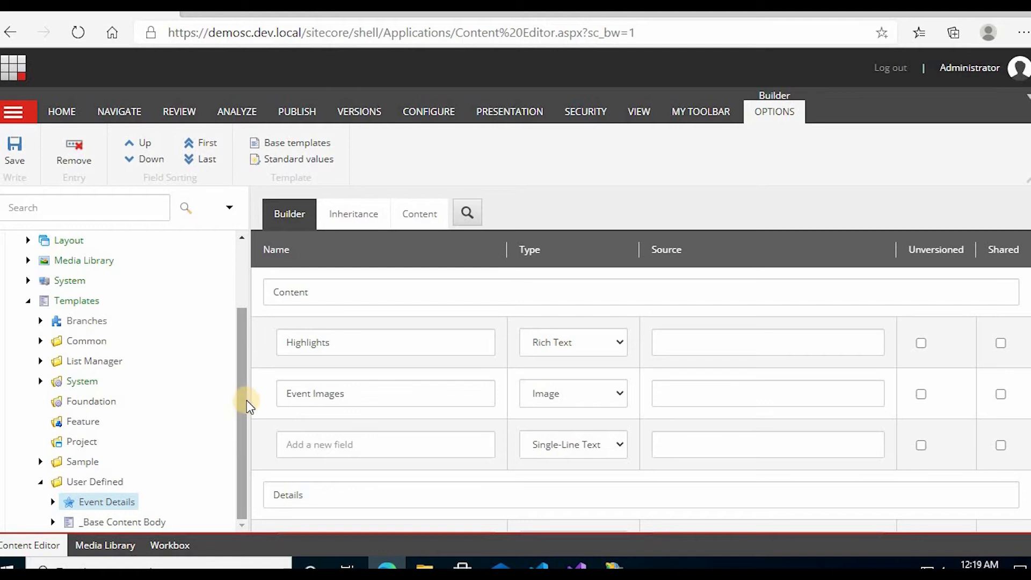
Open the My Event item under Home and examine the inherited ContentBody field in its Content section.
drag(247, 401, 234, 285)
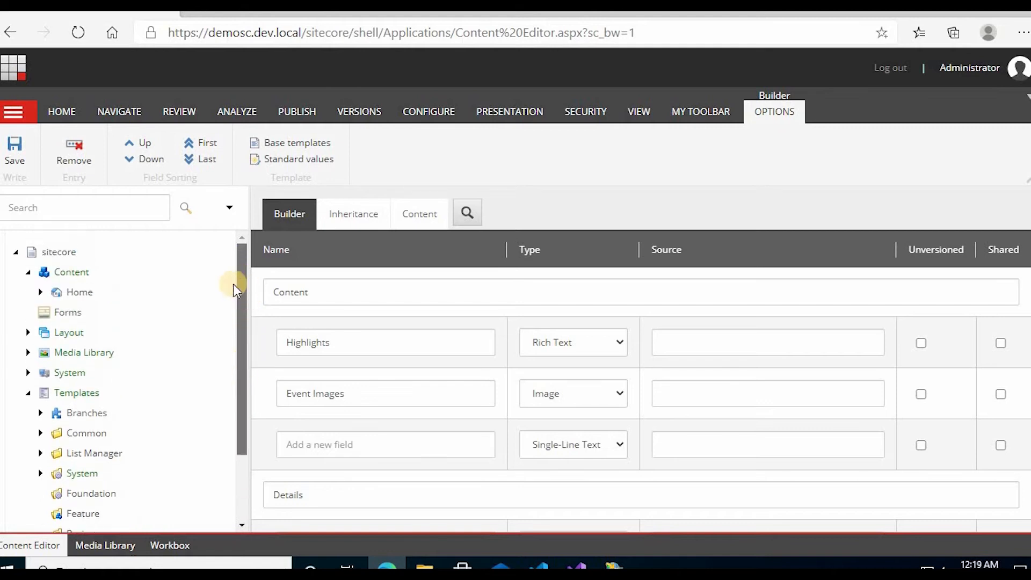
click(63, 295)
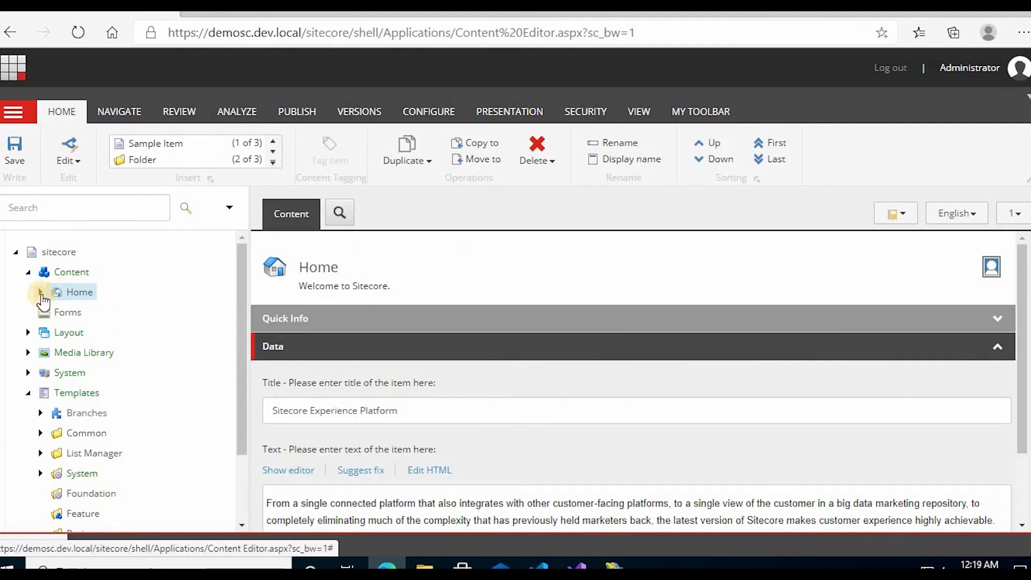
click(41, 293)
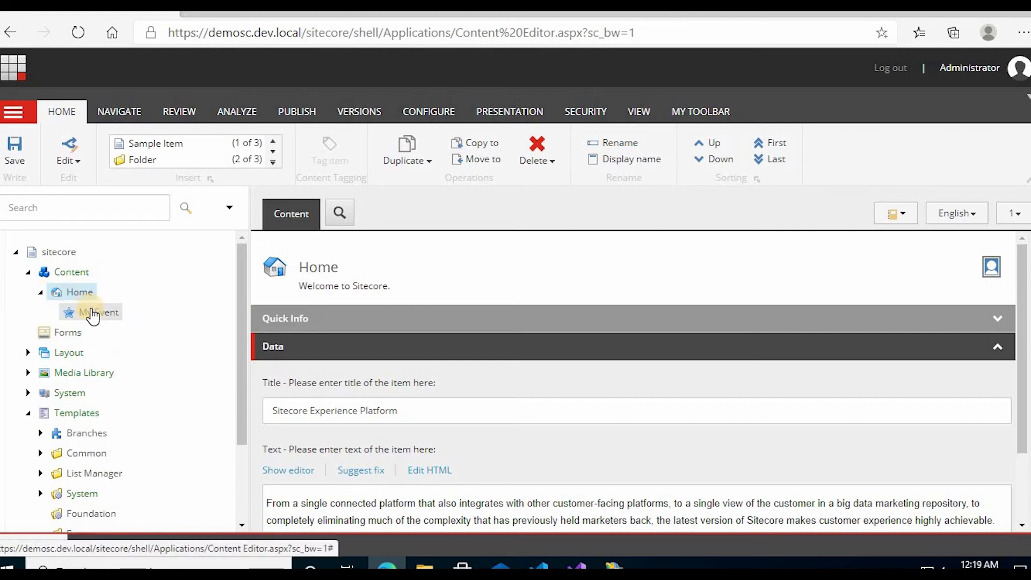
click(103, 316)
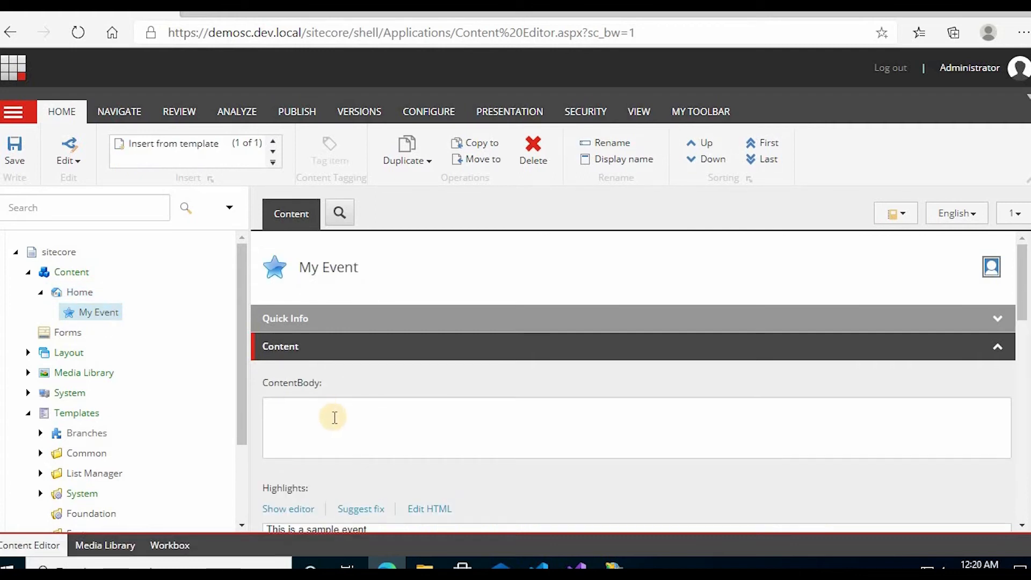
click(338, 419)
triple_click(290, 383)
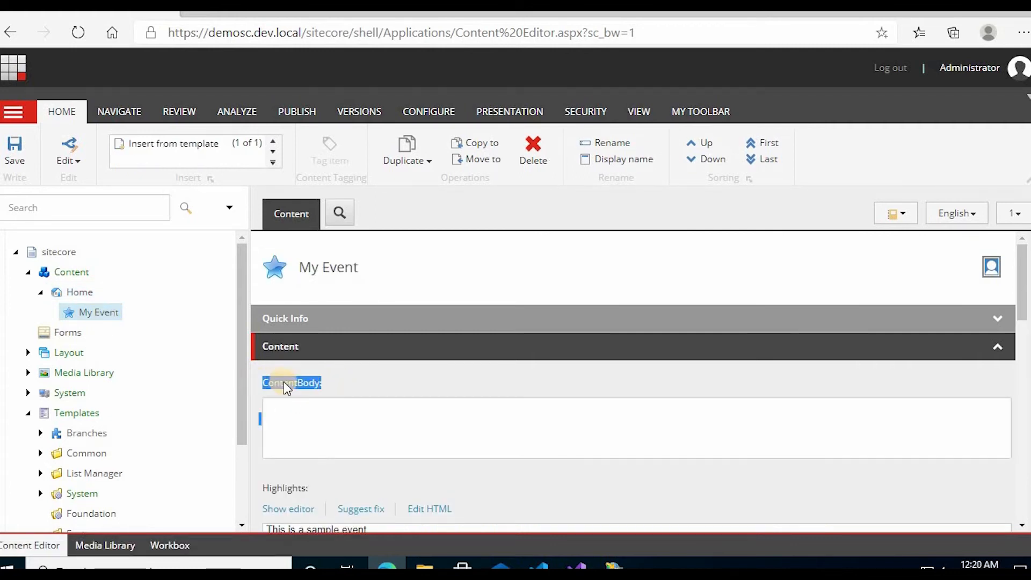
click(318, 435)
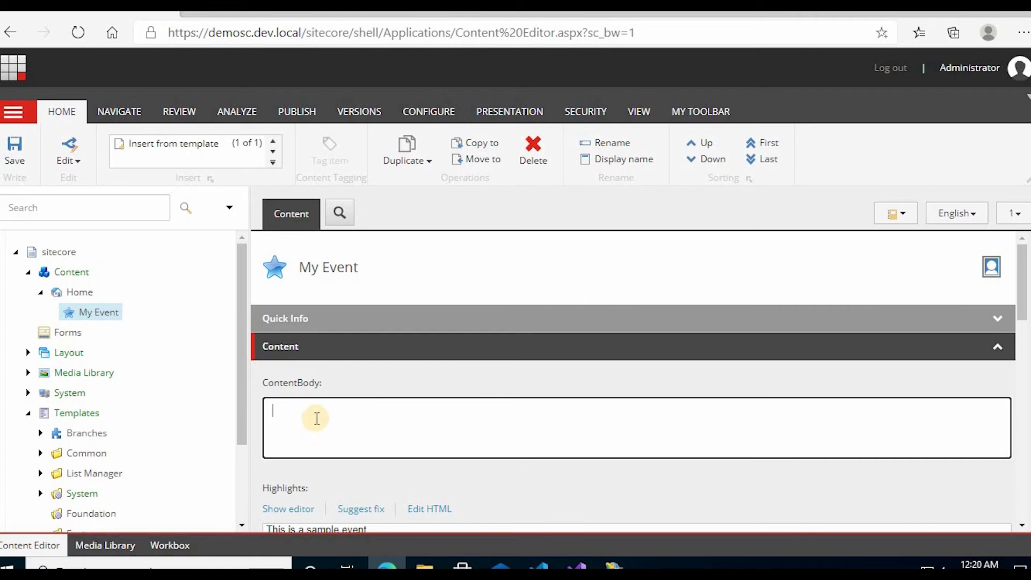
scroll(306, 417, down, 3)
Add a Single-Line Text field named ContentHeader to the Content section of the _Base Content Body template and save it.
scroll(168, 401, down, 2)
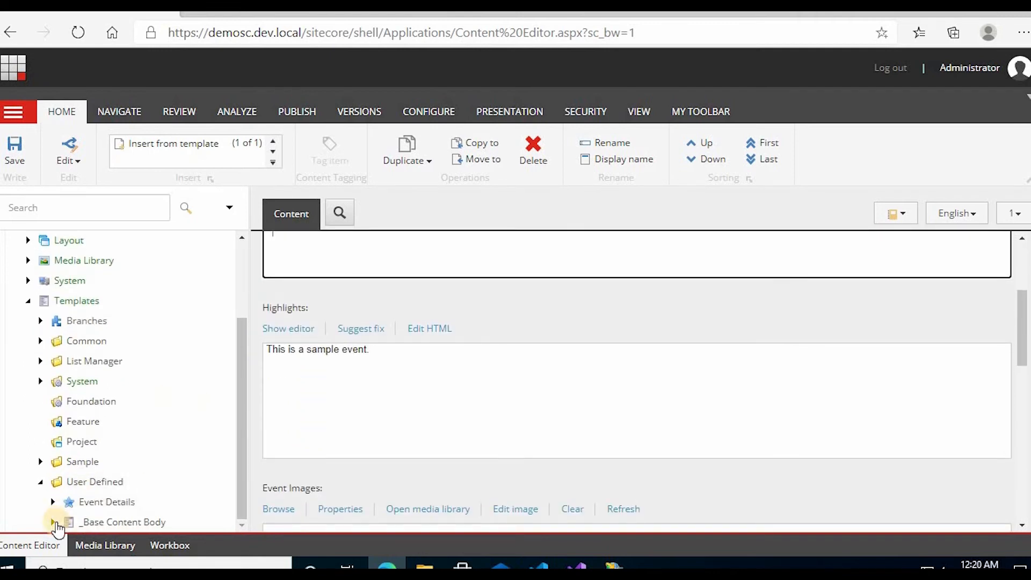
click(127, 528)
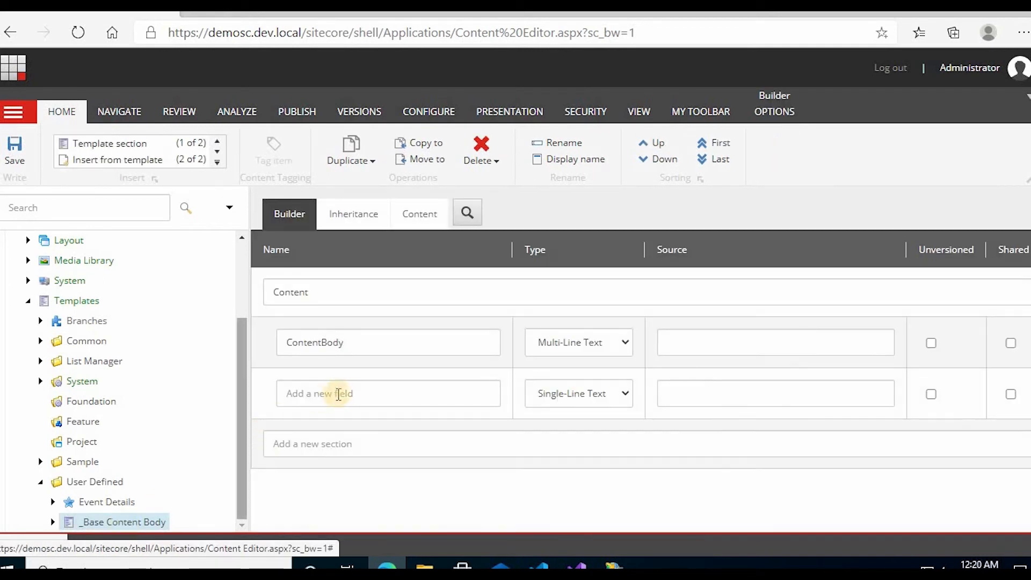
click(347, 392)
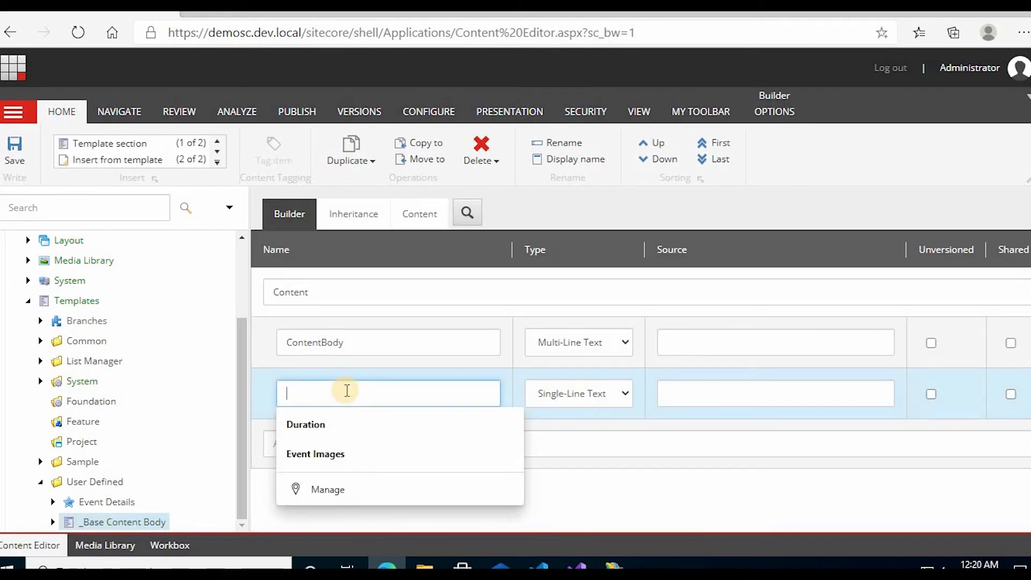
text(Content)
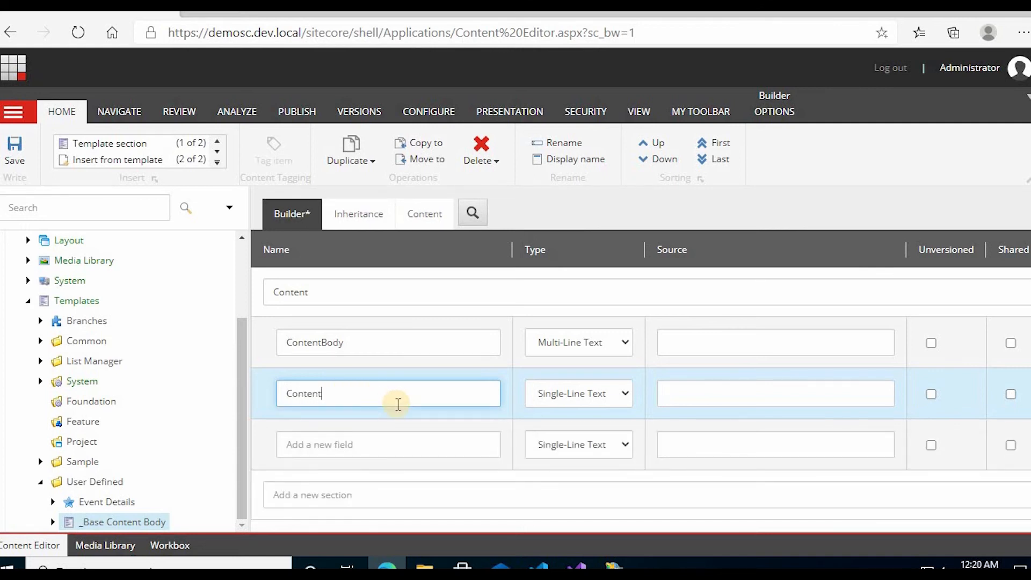
text(Header)
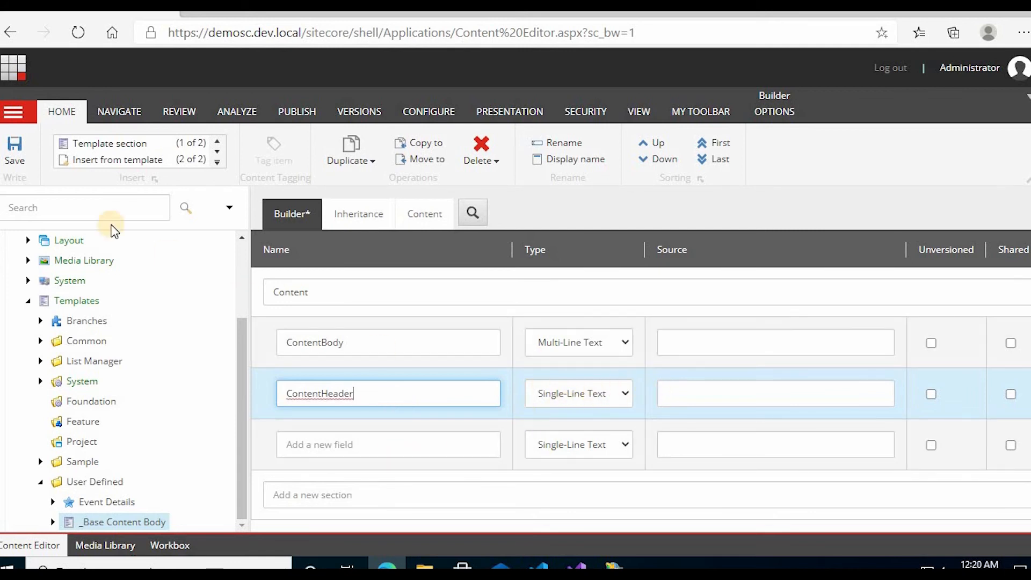
click(16, 153)
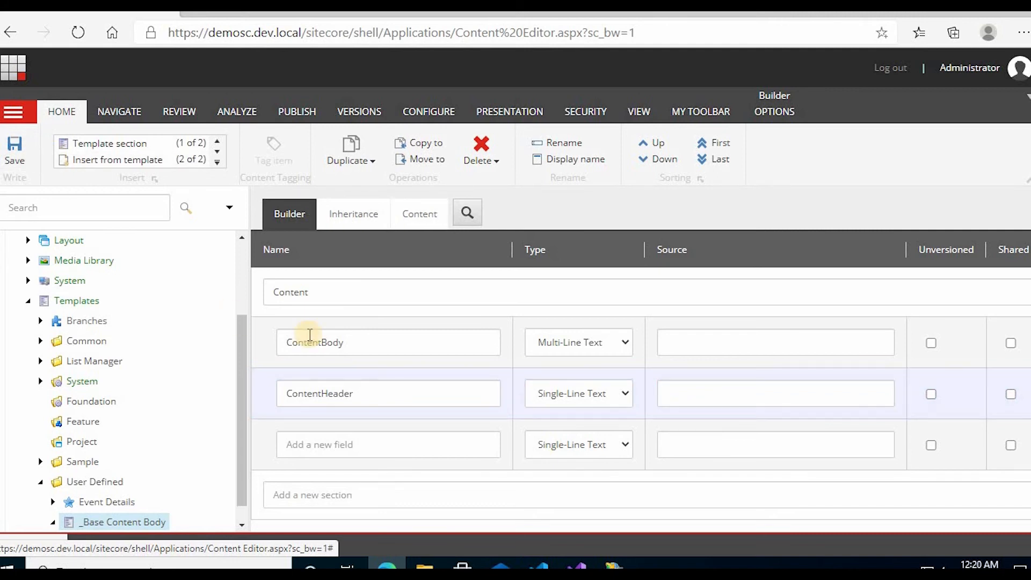
Refresh the Home item in the content tree so its child items reload.
drag(241, 437, 237, 328)
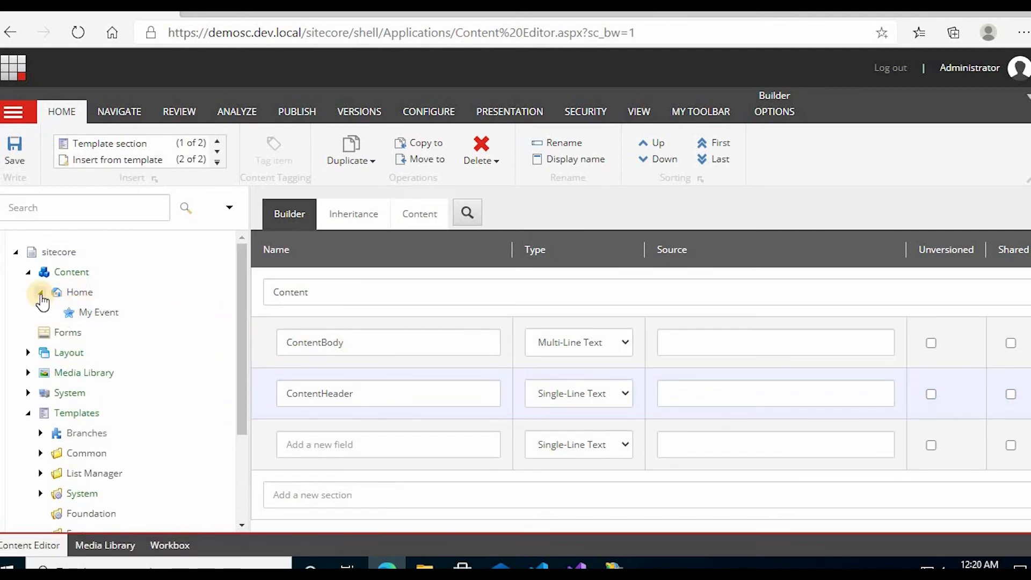
click(40, 294)
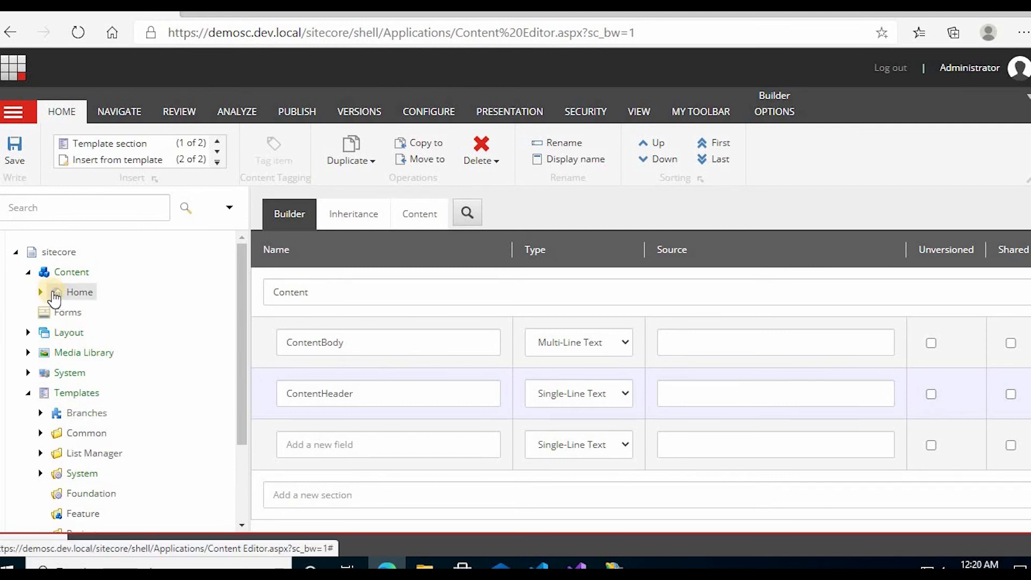
right_click(54, 297)
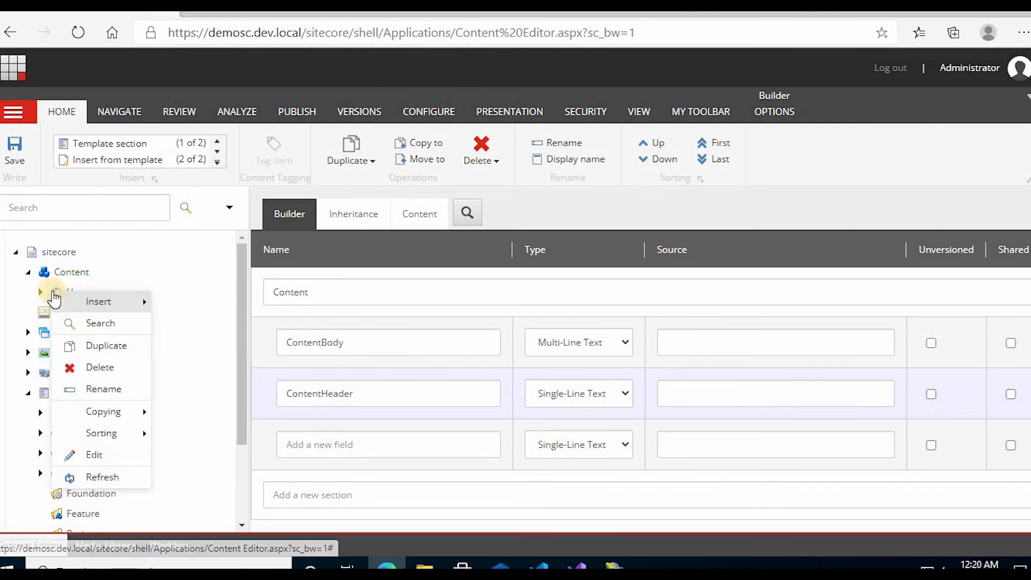
click(115, 478)
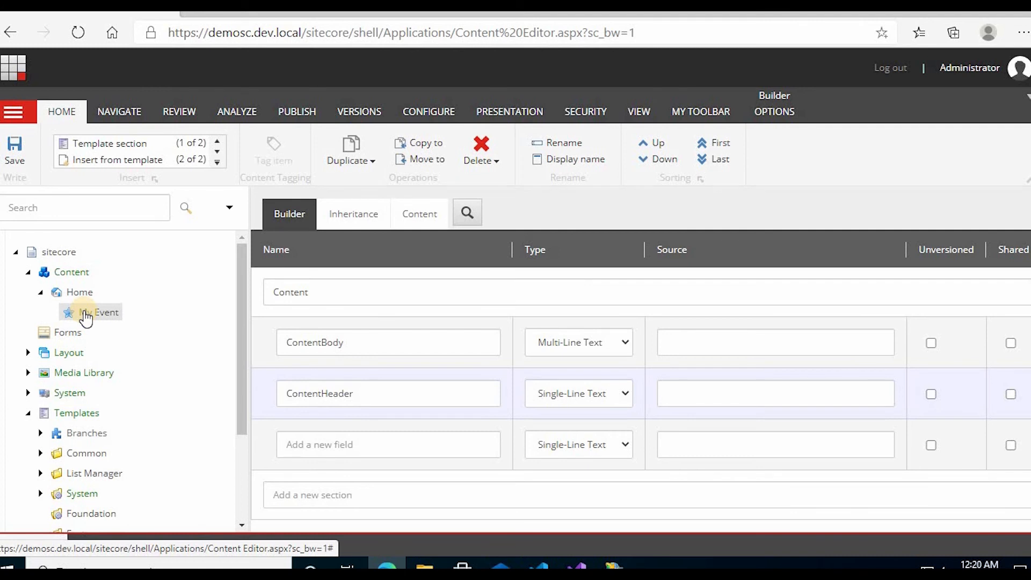
Open the My Event item under Home and examine its fields for the inherited ContentHeader field.
click(86, 317)
click(336, 412)
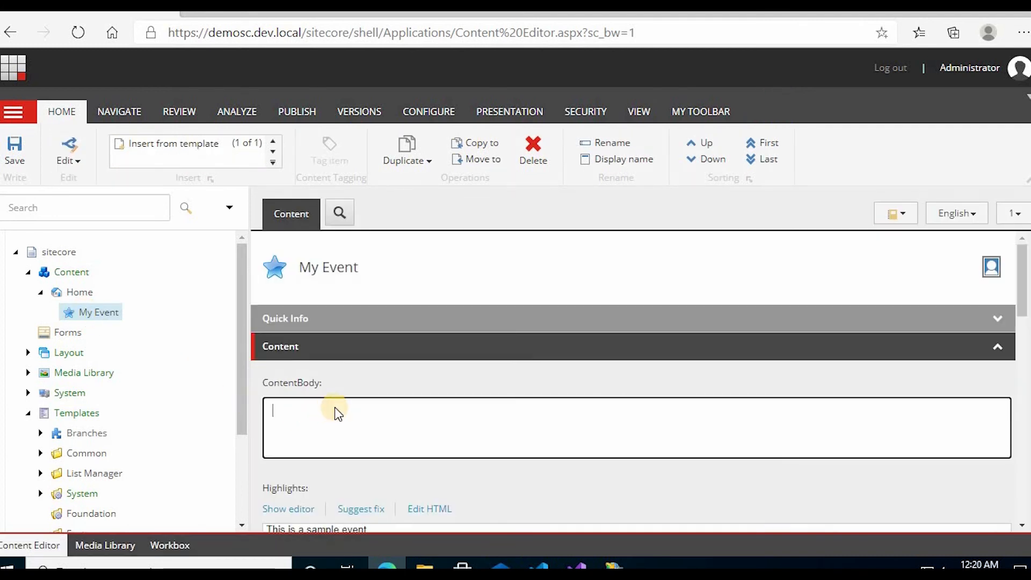
scroll(336, 412, down, 4)
scroll(328, 376, down, 3)
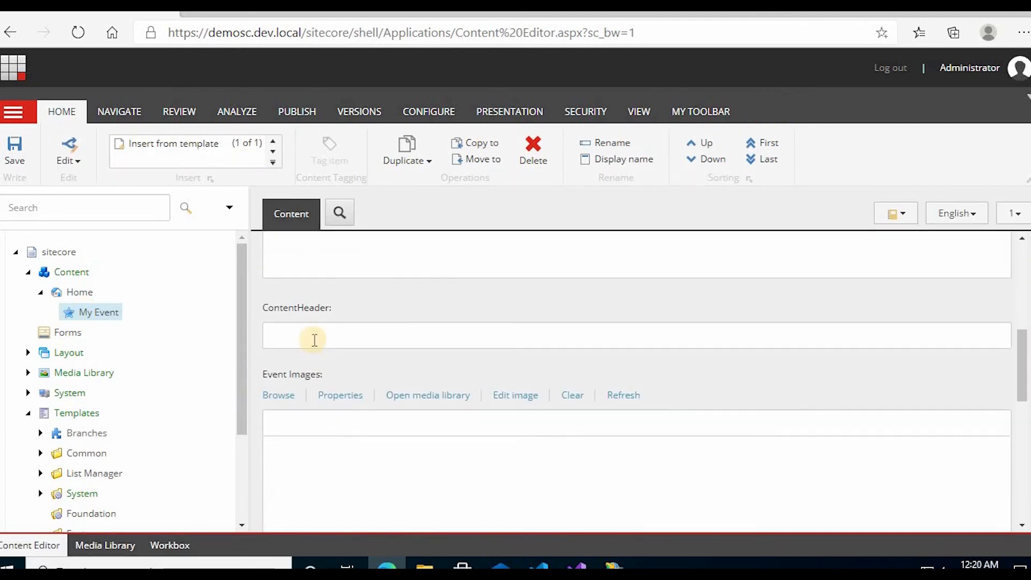
click(315, 339)
drag(272, 301, 345, 306)
click(341, 313)
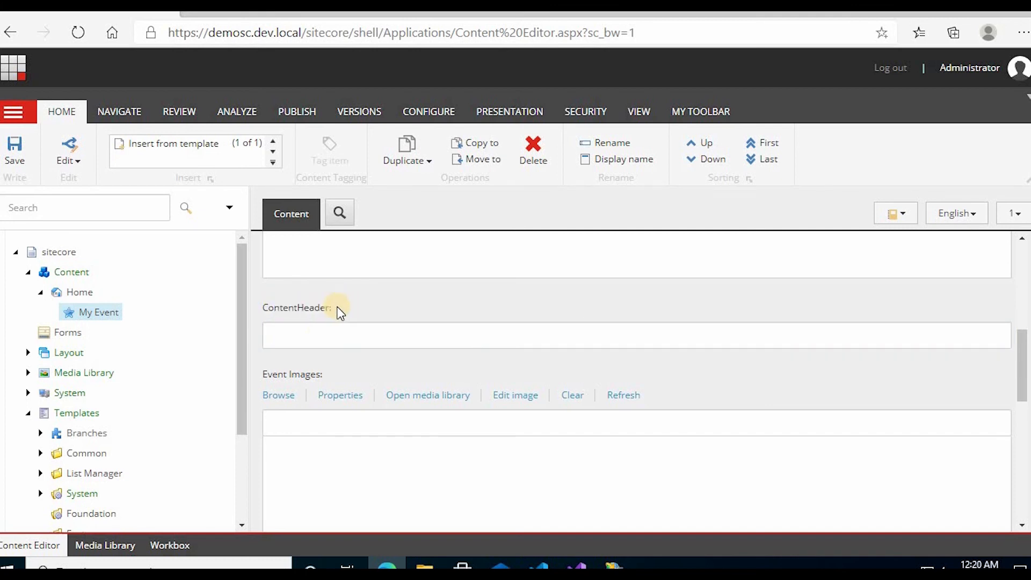
click(317, 332)
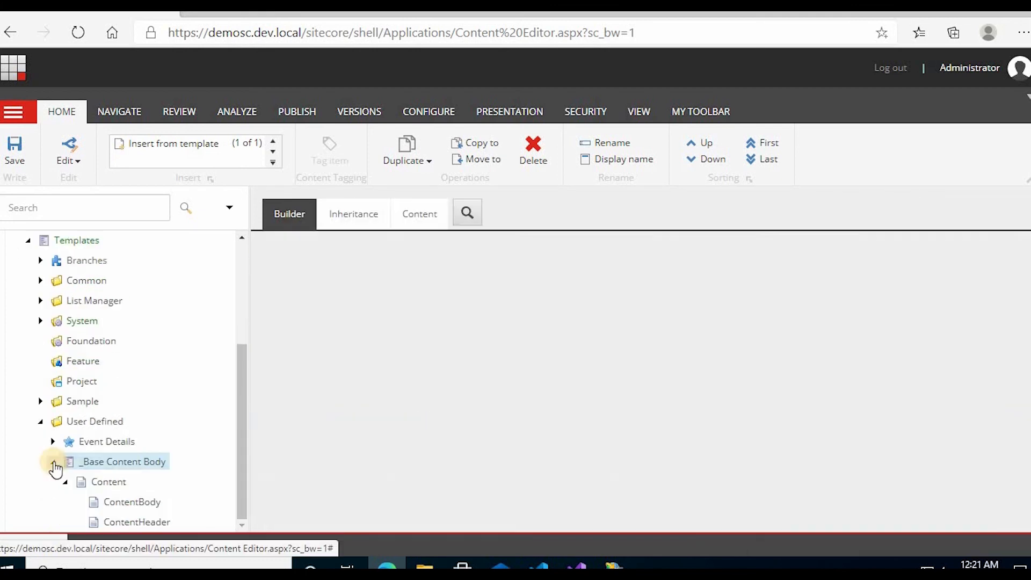
Review the field definitions of the _Base Content Body template and collapse its node in the content tree.
click(52, 461)
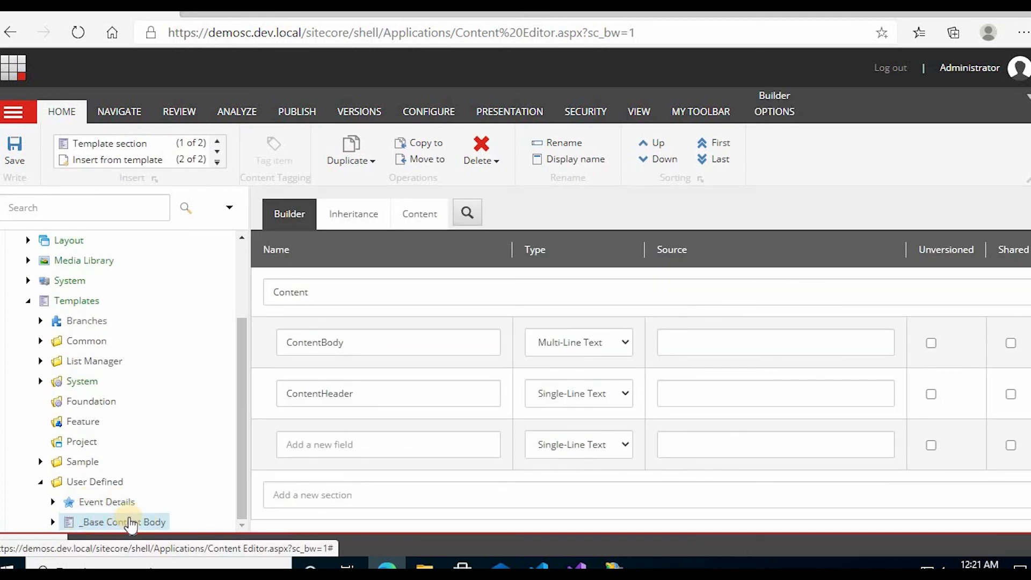
scroll(166, 392, up, 3)
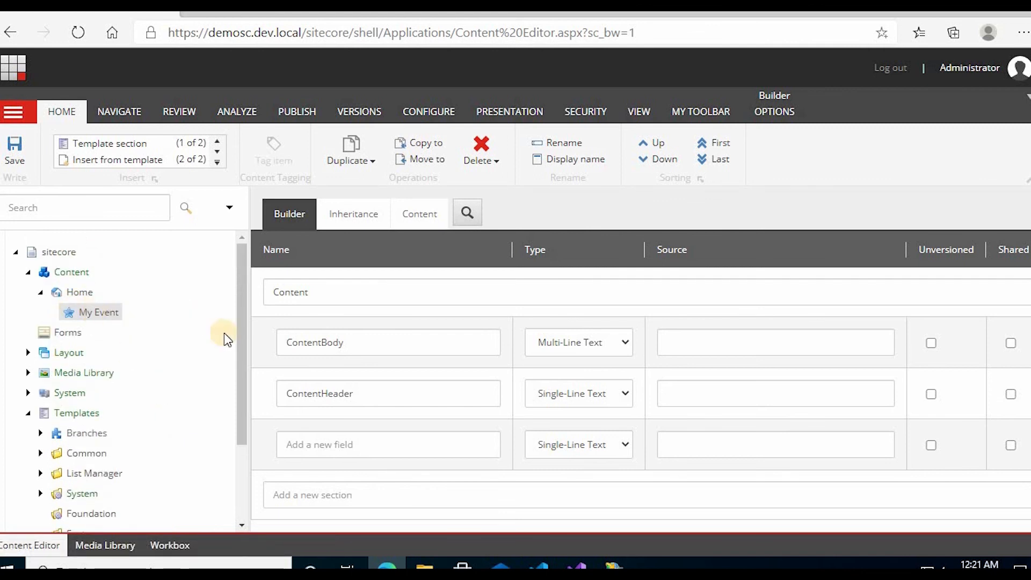
scroll(226, 340, down, 3)
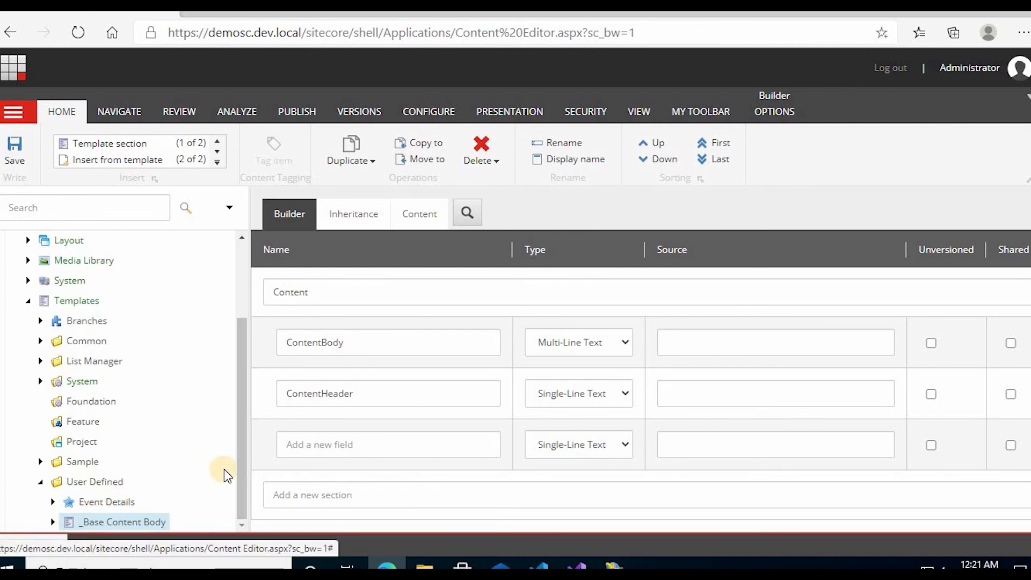
scroll(107, 350, up, 3)
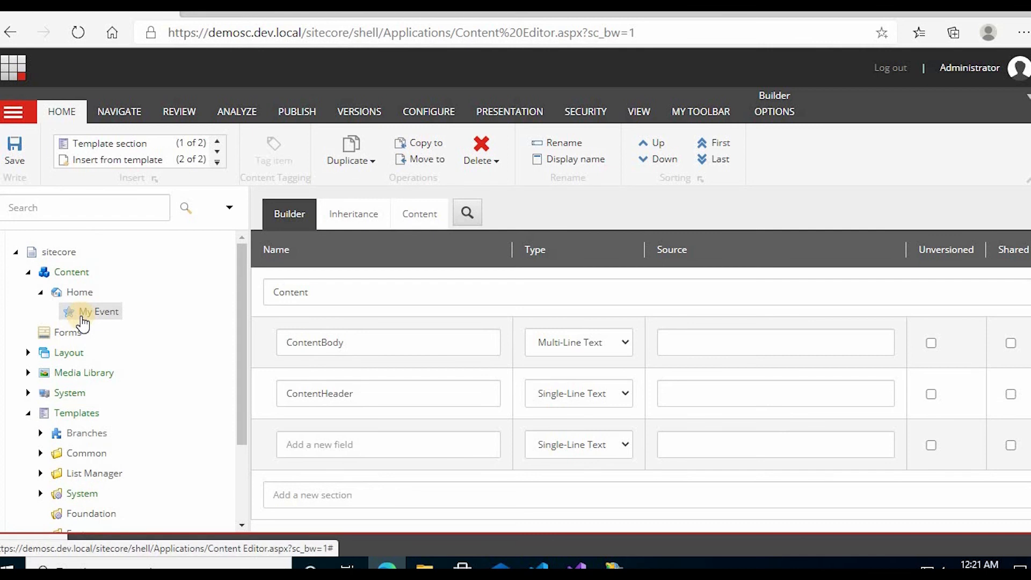
Return to the My Event item and put the cursor in its inherited ContentHeader field.
click(82, 322)
click(345, 415)
scroll(349, 416, down, 4)
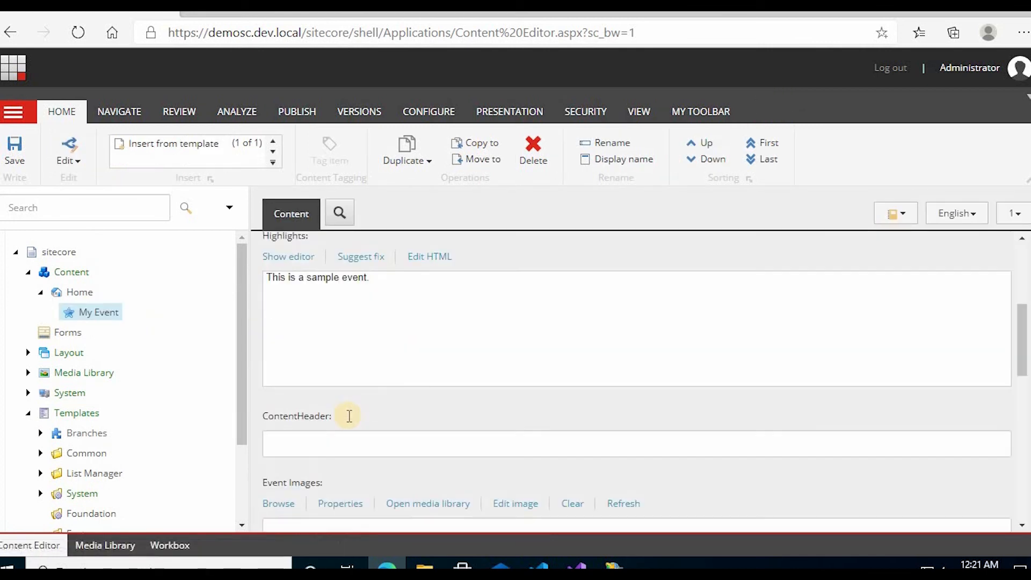
scroll(338, 457, down, 1)
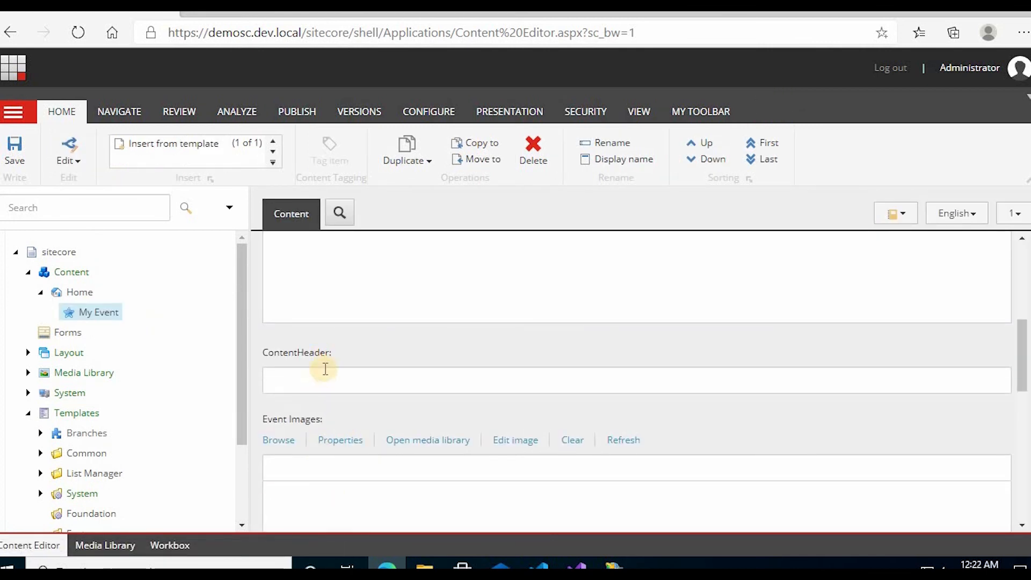
click(324, 376)
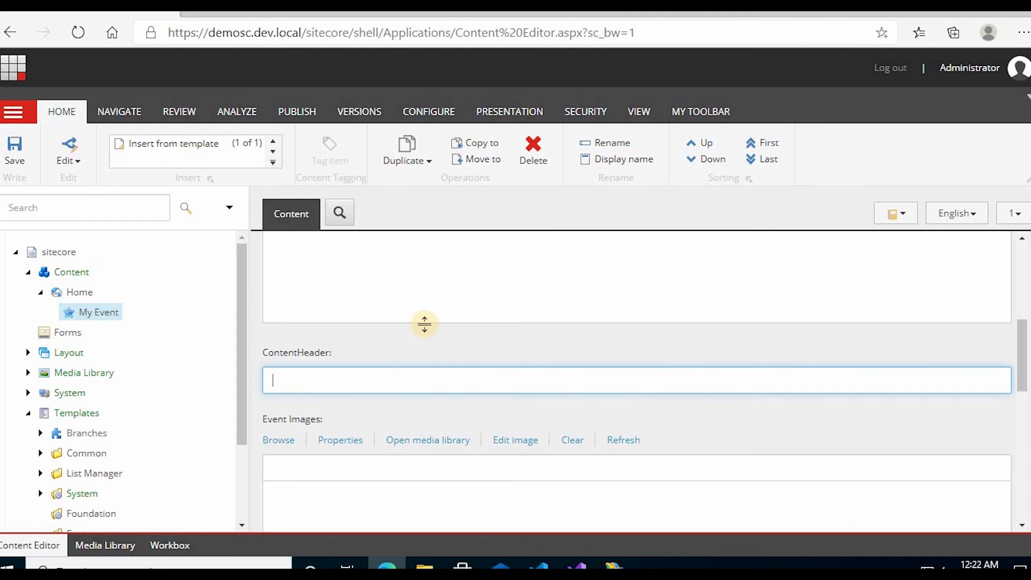